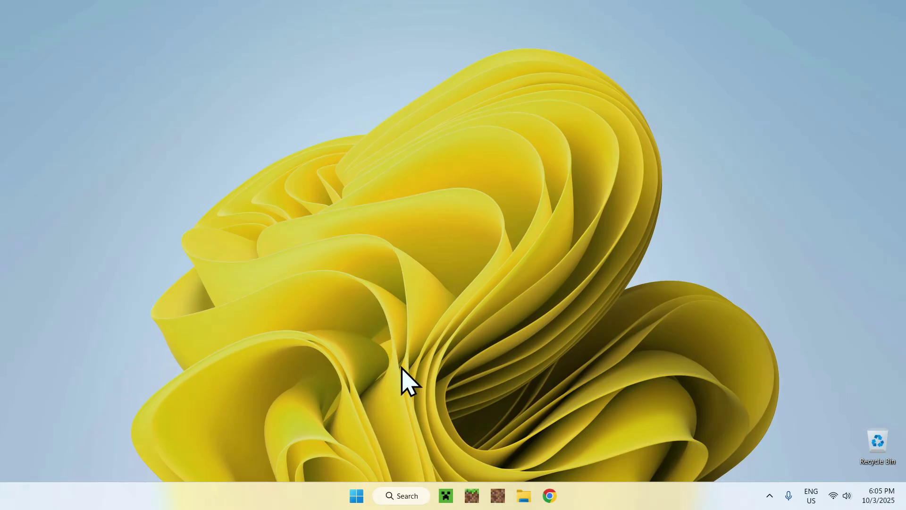
Step: Launch Minecraft Latest release 1.21.9 from the launcher, then quit the game
left_click(446, 495)
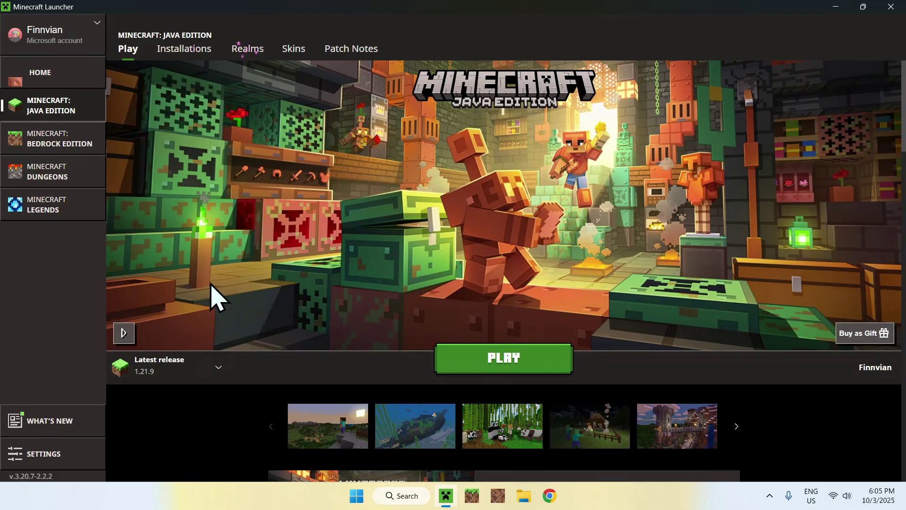
left_click(202, 370)
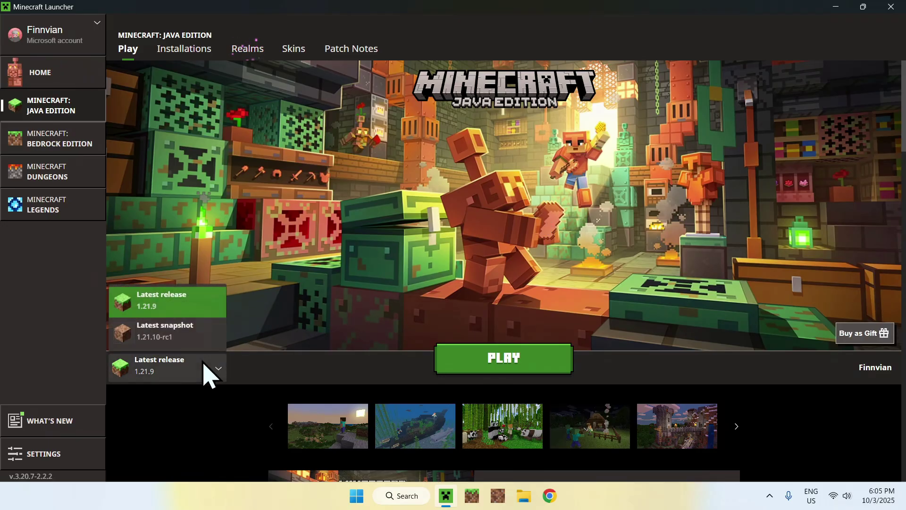
left_click(200, 312)
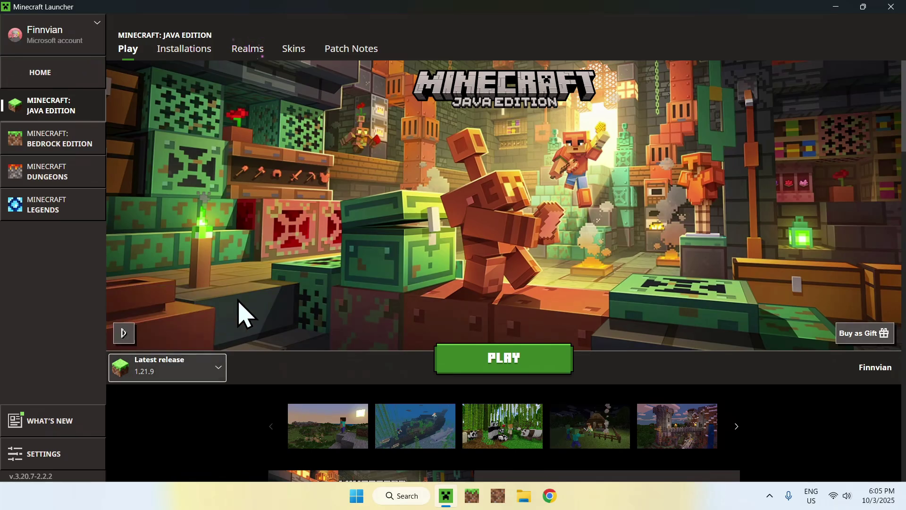
left_click(498, 368)
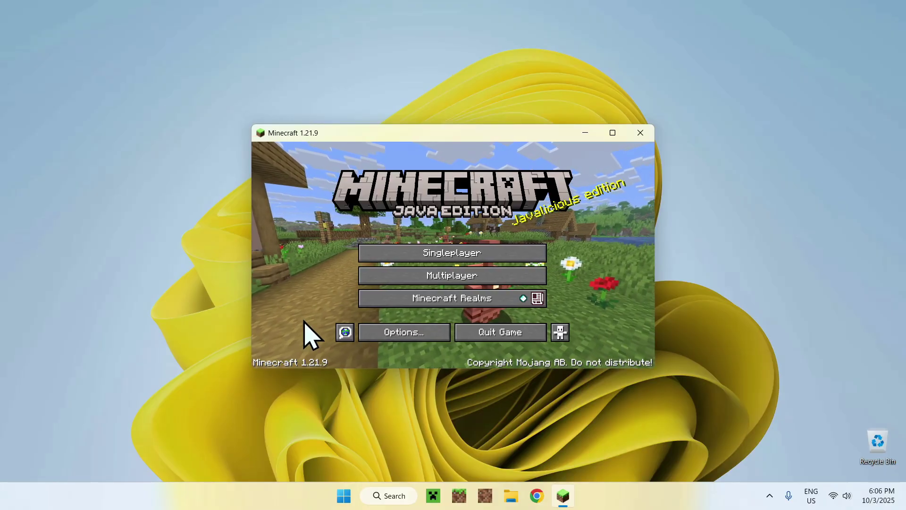
left_click(496, 332)
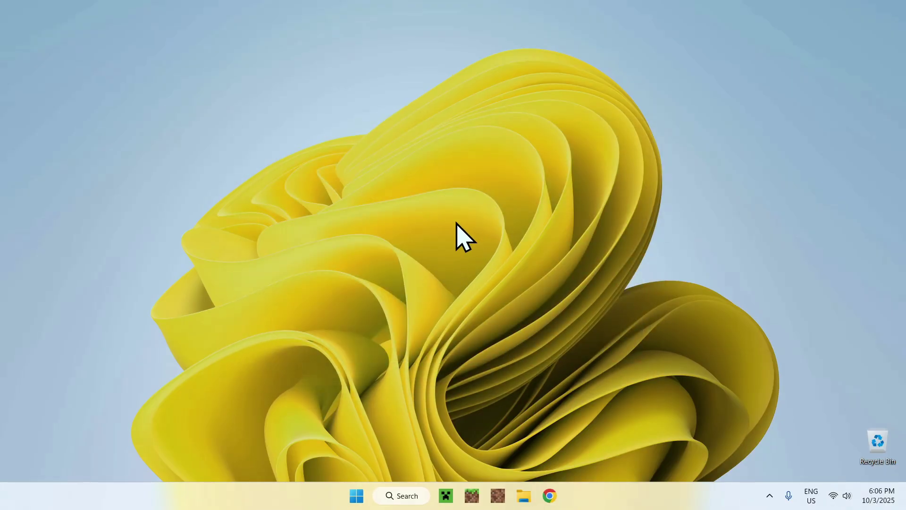
Step: Open the Latest release installation's .minecraft folder from the launcher's Installations list
left_click(442, 487)
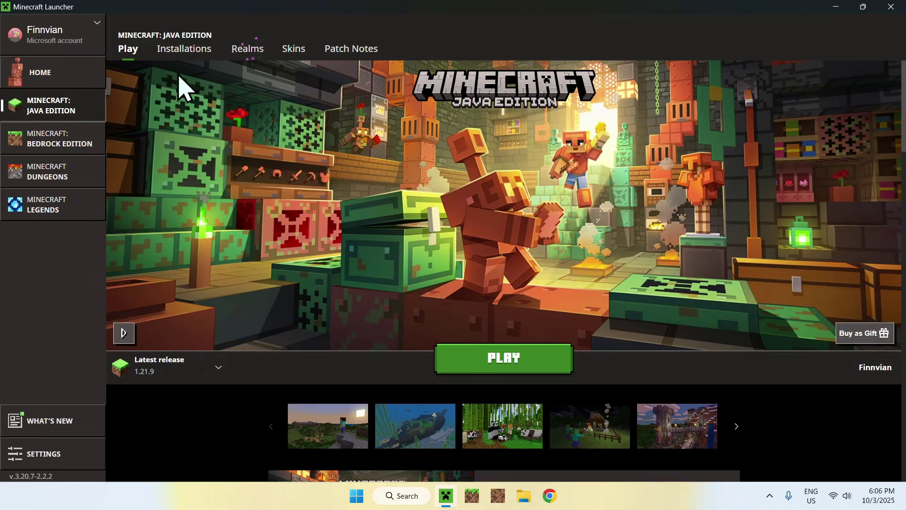
left_click(183, 52)
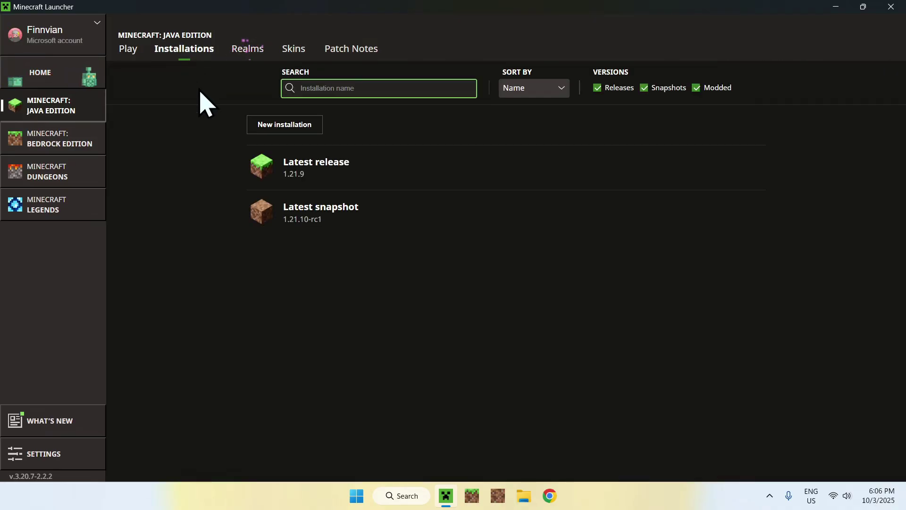
mouse_move(404, 180)
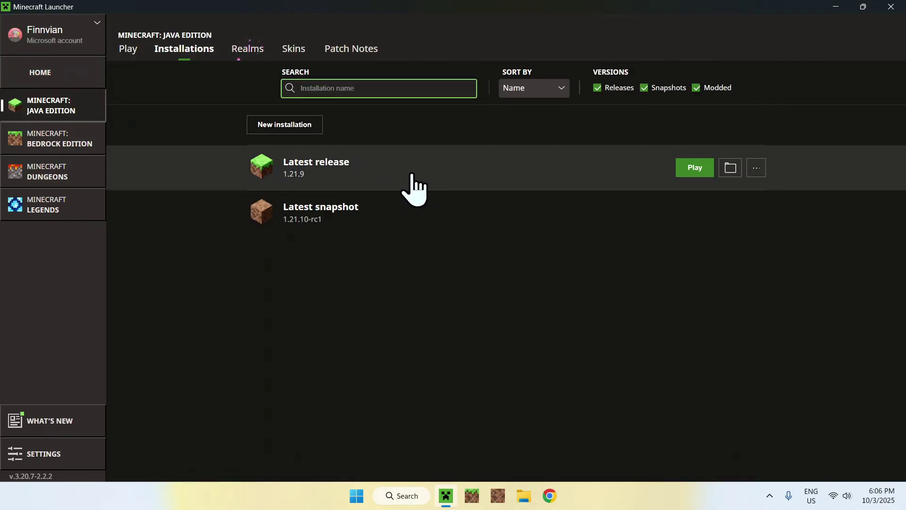
left_click(730, 174)
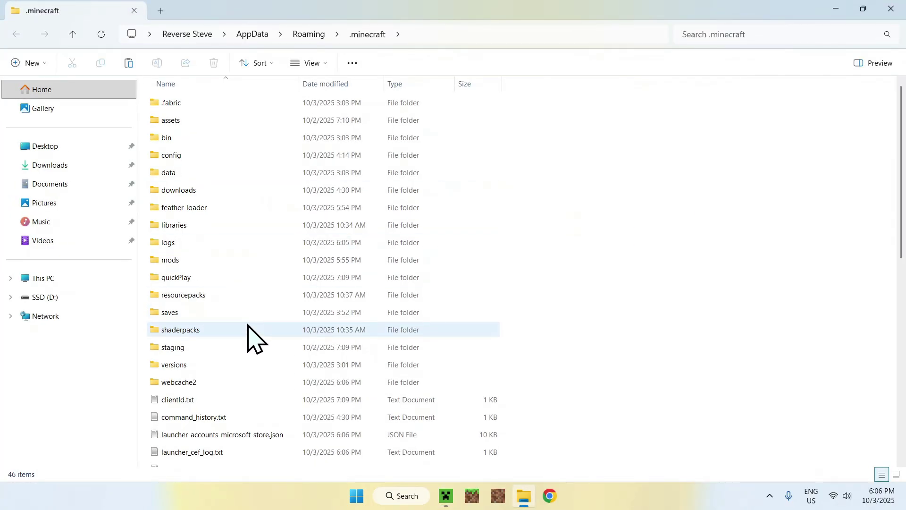
Step: Go into versions\1.21.9 and copy the 1.21.9.jar file
left_click(226, 366)
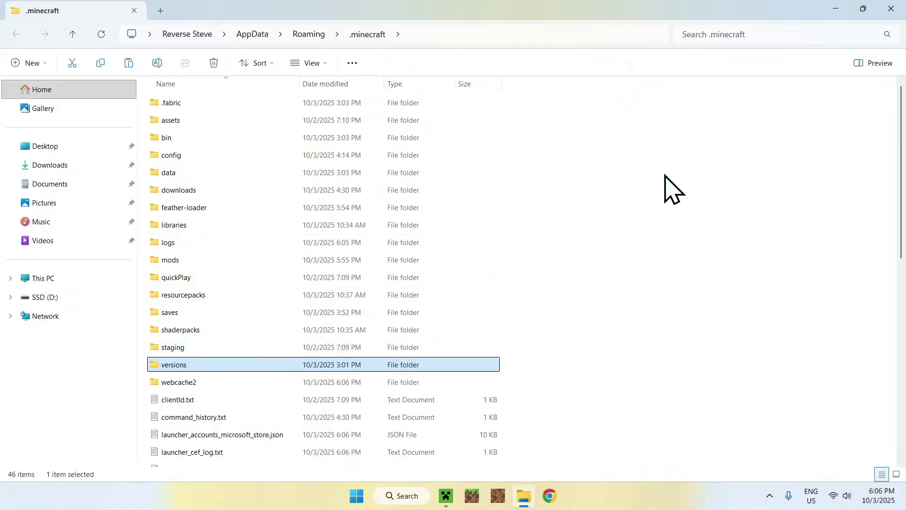
double_click(224, 365)
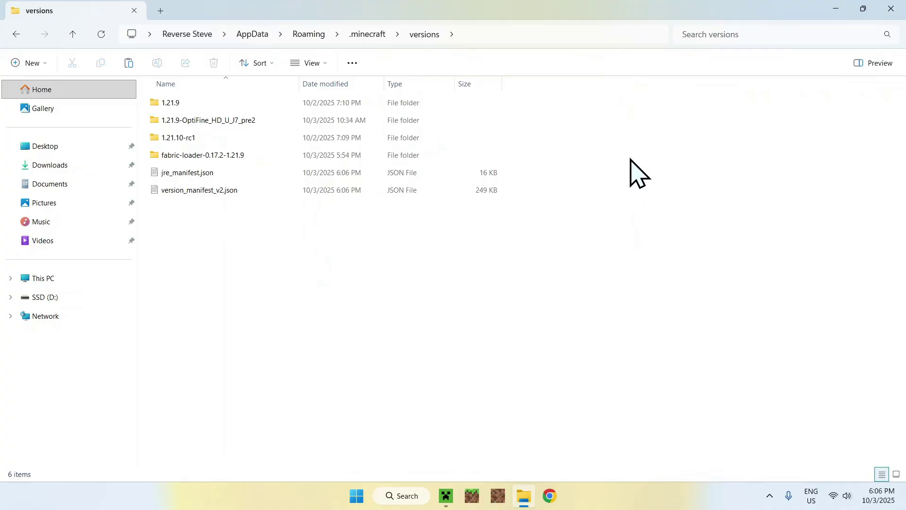
left_click_drag(533, 93, 543, 147)
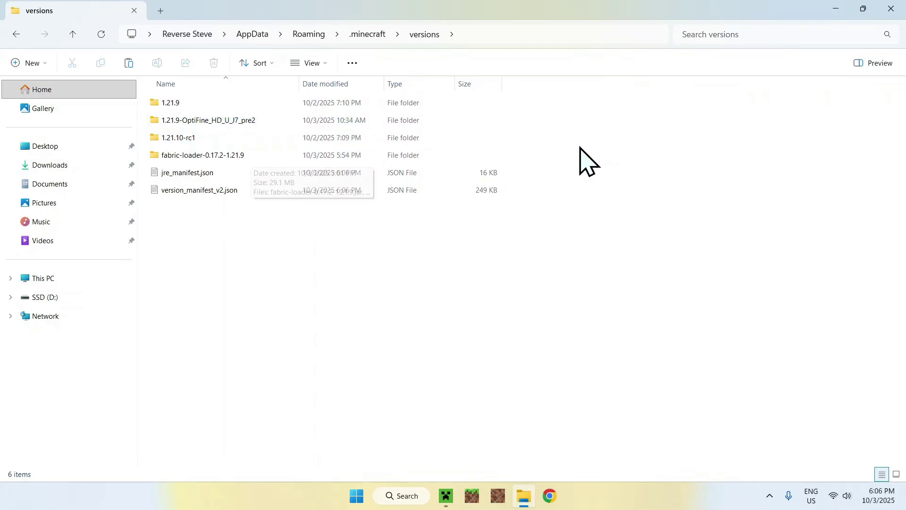
left_click(222, 103)
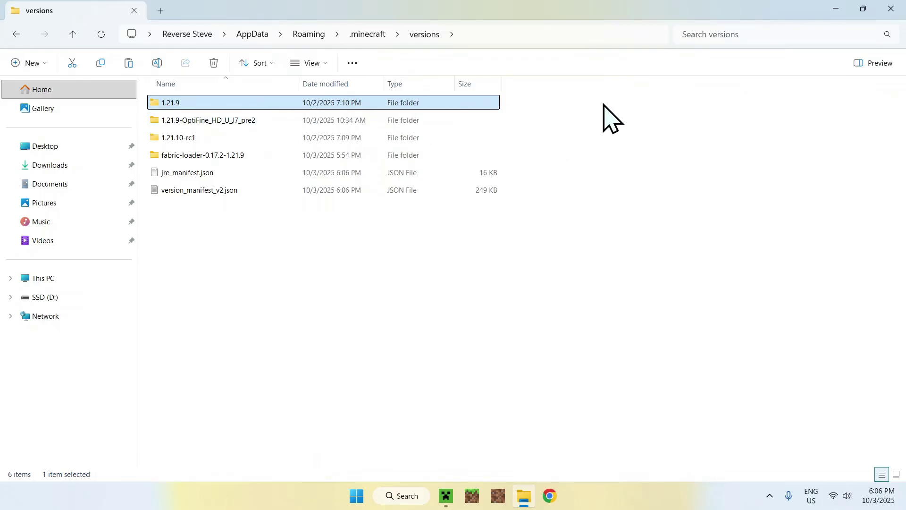
double_click(243, 107)
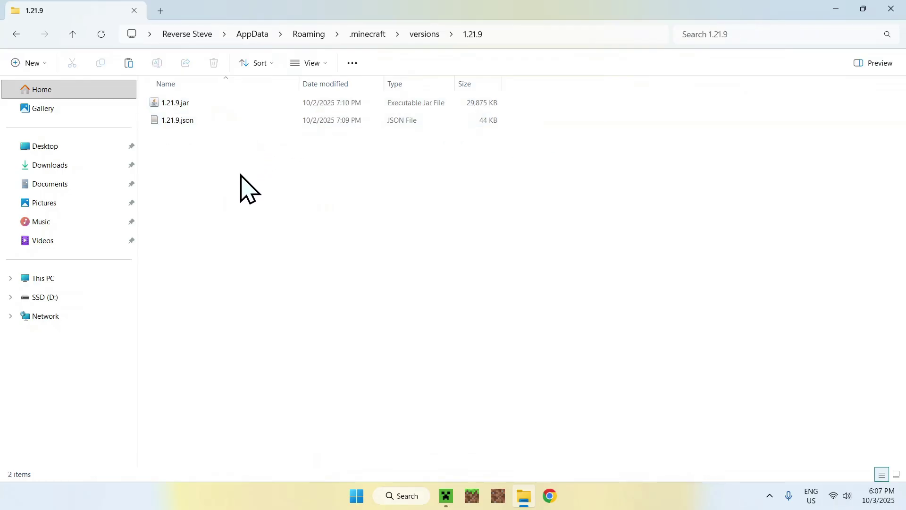
left_click(211, 104)
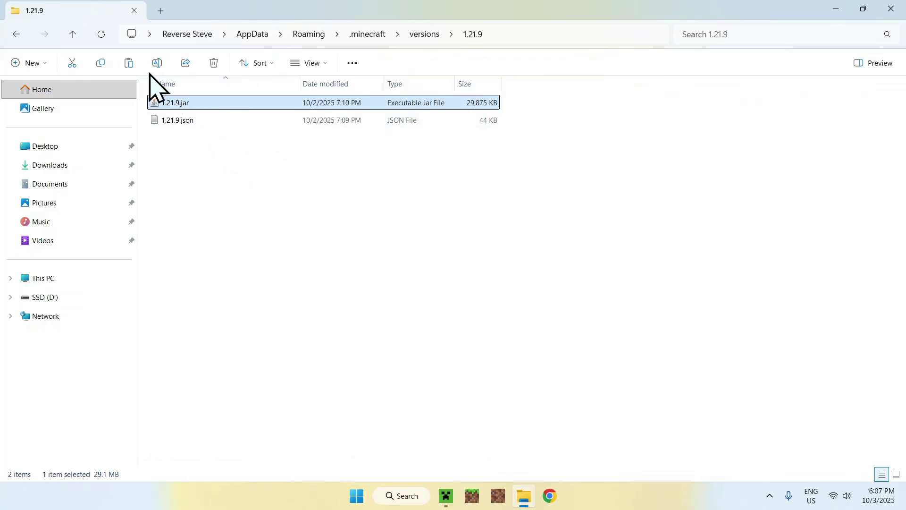
left_click(101, 63)
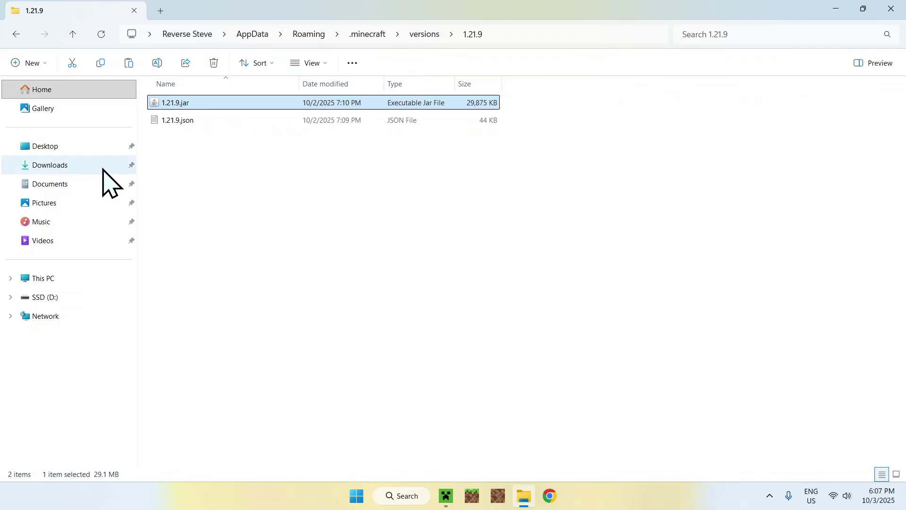
Step: Paste the copied 1.21.9.jar into the Downloads folder
left_click(89, 170)
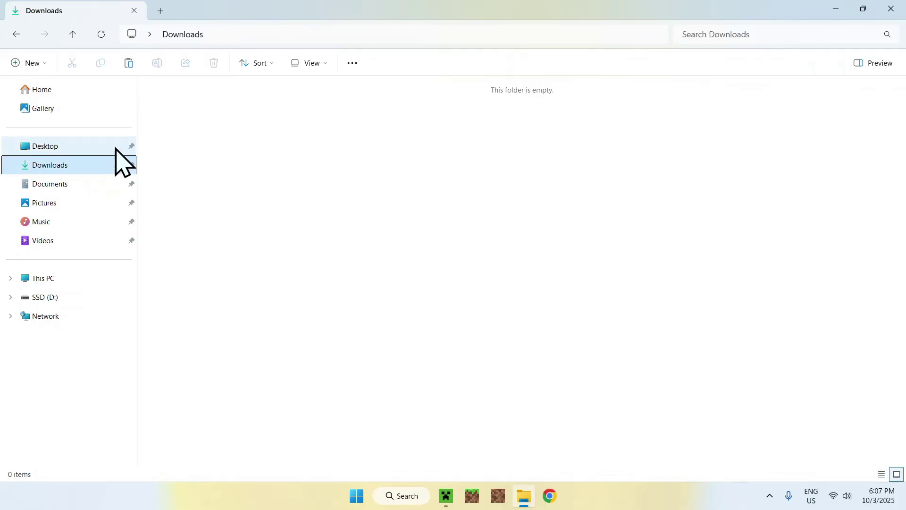
left_click(127, 62)
left_click(269, 148)
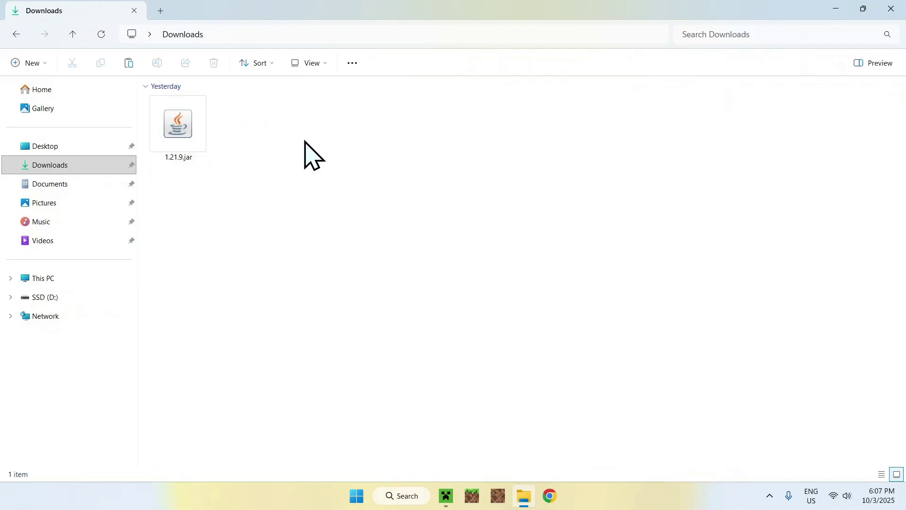
Step: Create a new folder named 'Resource Pack' in Downloads
right_click(240, 110)
mouse_move(282, 234)
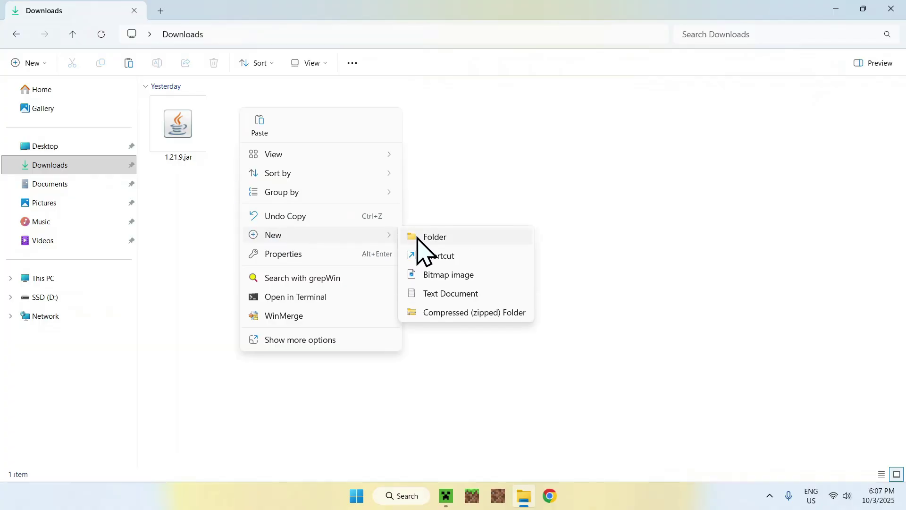
left_click(469, 240)
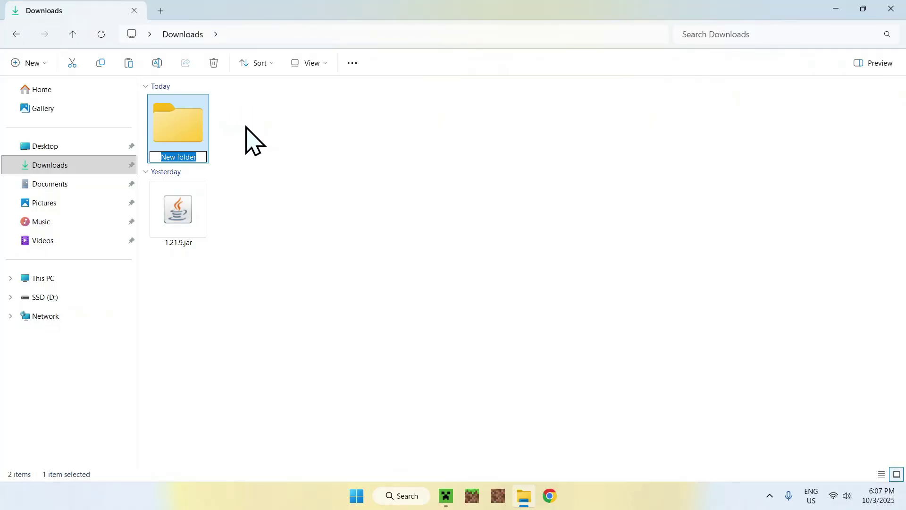
type("Resource Pack")
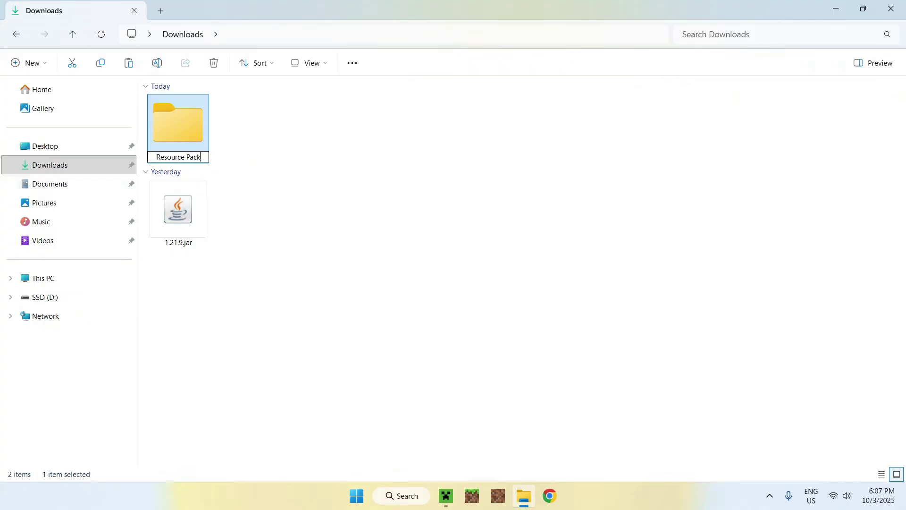
key("Return")
left_click(245, 121)
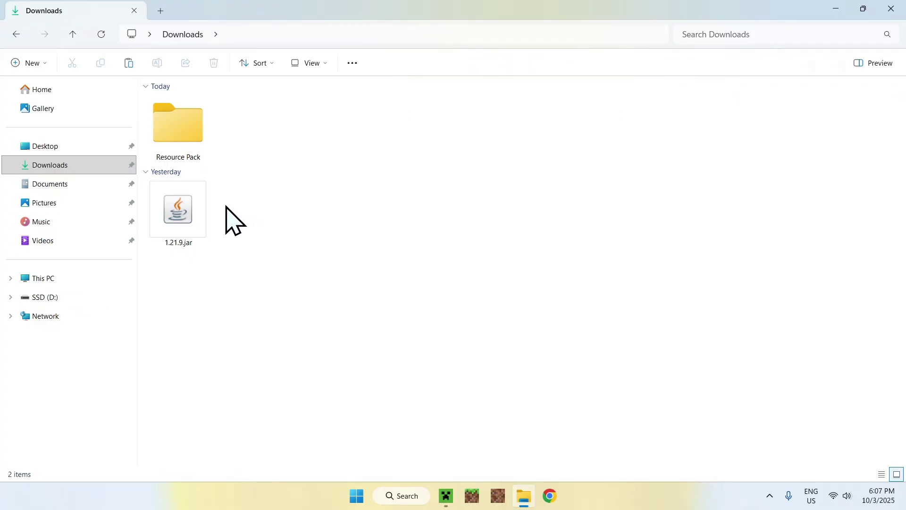
Step: Rename 1.21.9.jar to 1.21.9.zip, accepting the extension-change warning
left_click(198, 218)
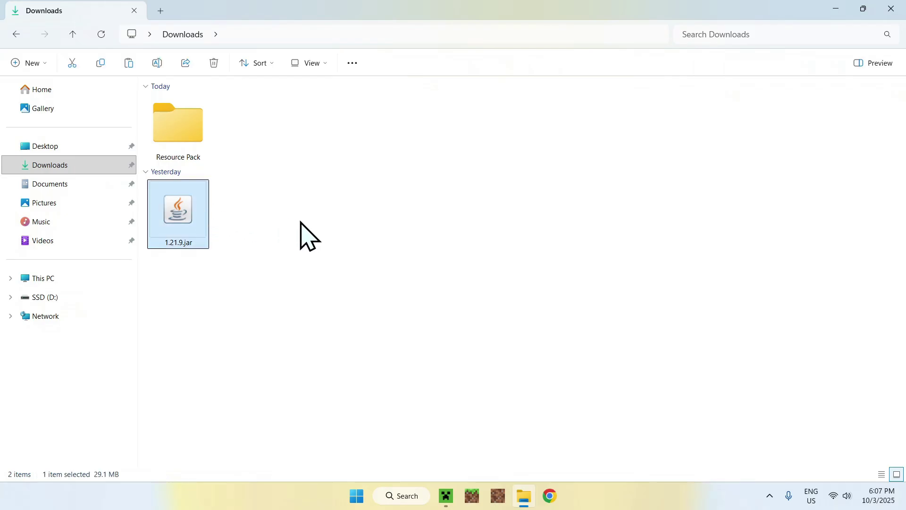
left_click(157, 64)
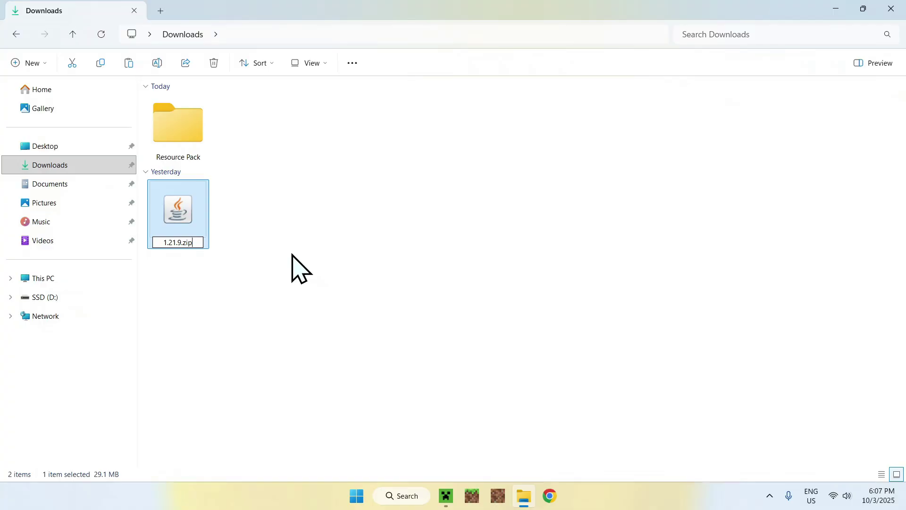
key("Return")
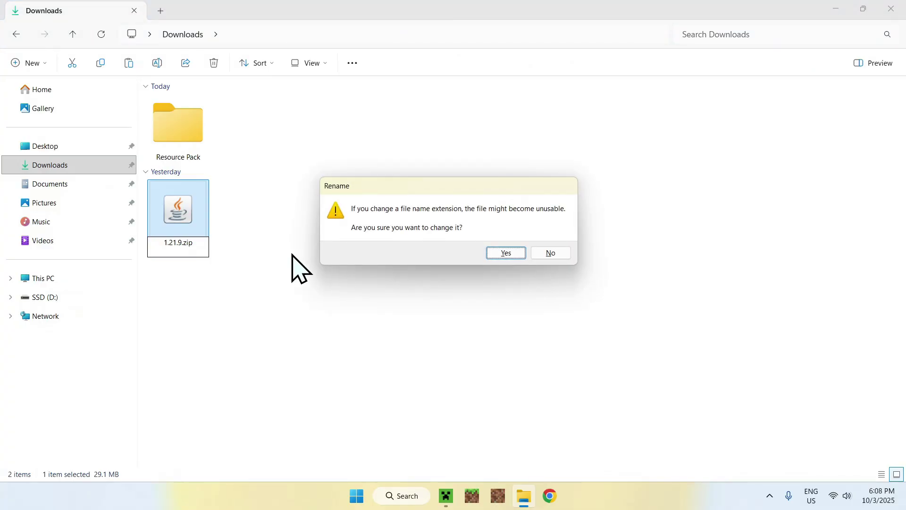
left_click(506, 254)
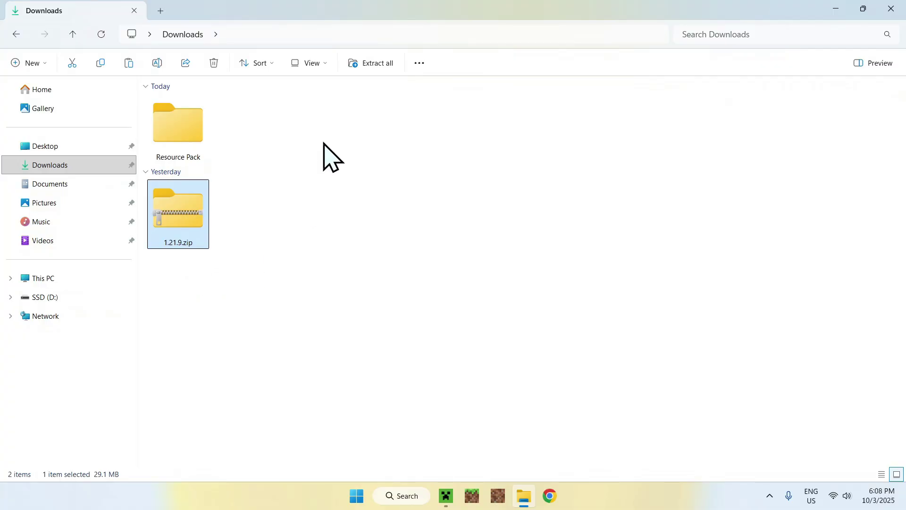
Step: Check the View > Show display options in File Explorer
left_click(313, 66)
mouse_move(316, 297)
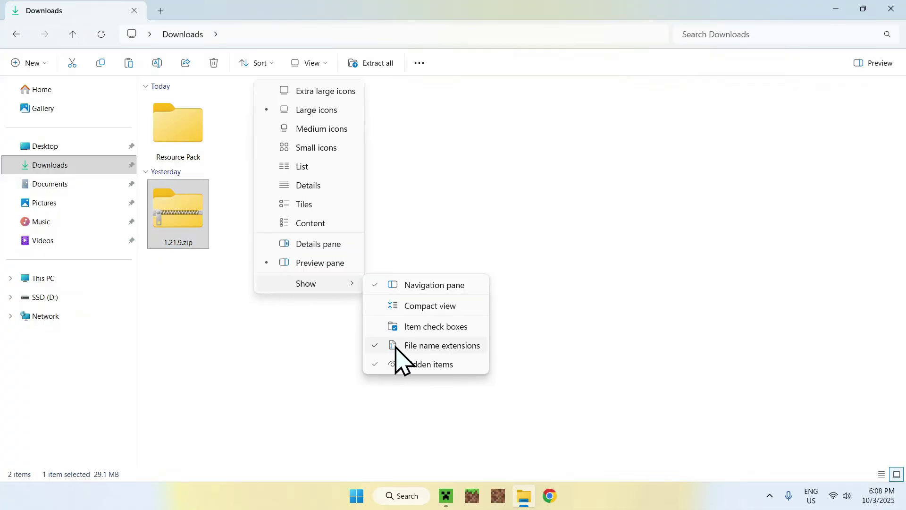
left_click(283, 327)
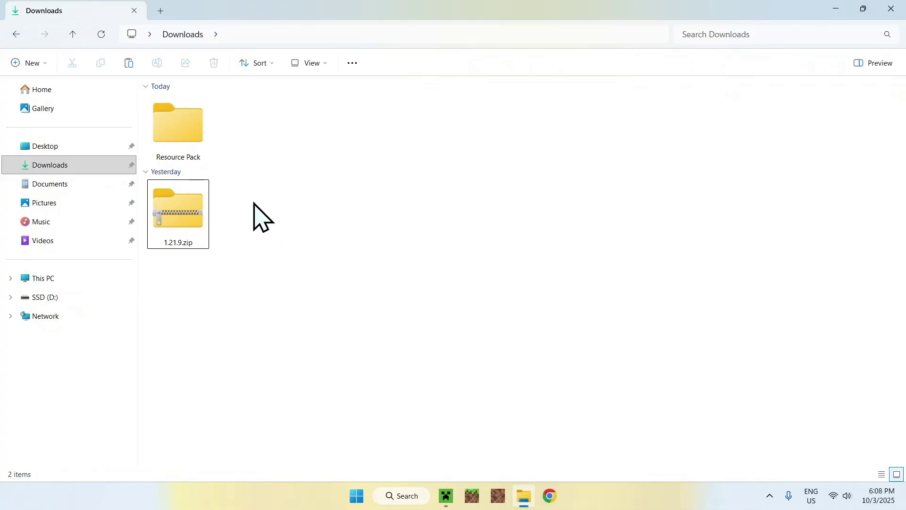
Step: Extract All of 1.21.9.zip into a 1.21.9 folder in Downloads
right_click(177, 209)
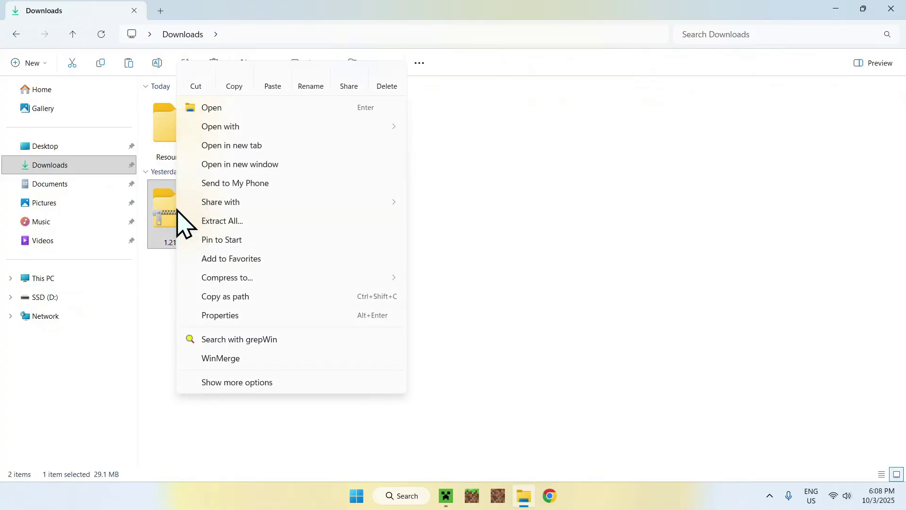
left_click(302, 222)
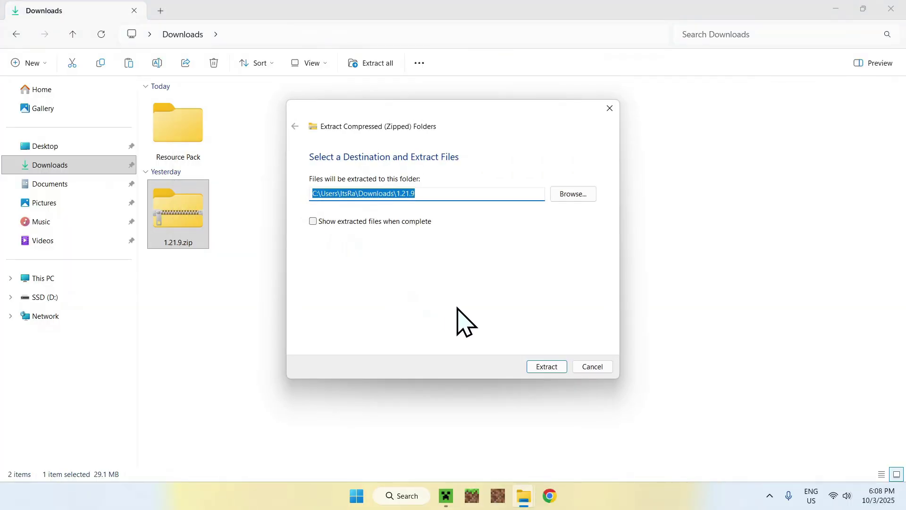
left_click(546, 367)
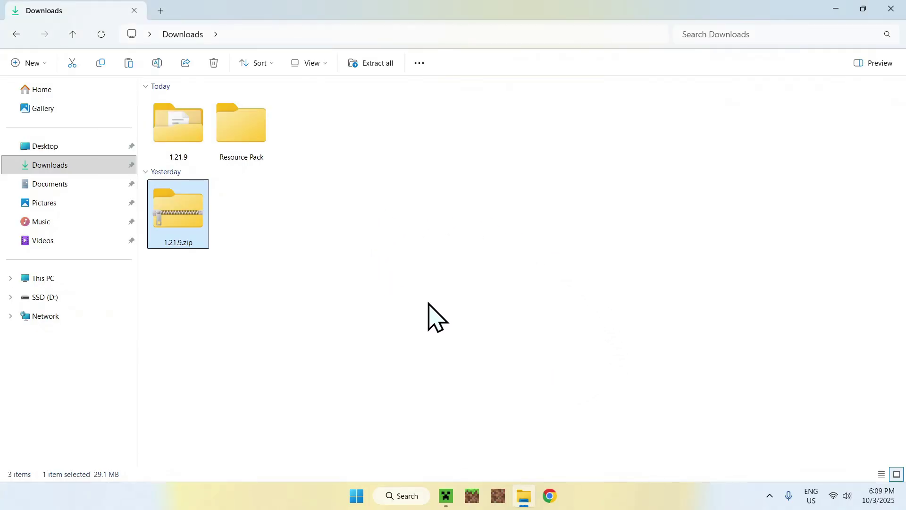
Step: Delete the 1.21.9.zip archive
left_click(355, 205)
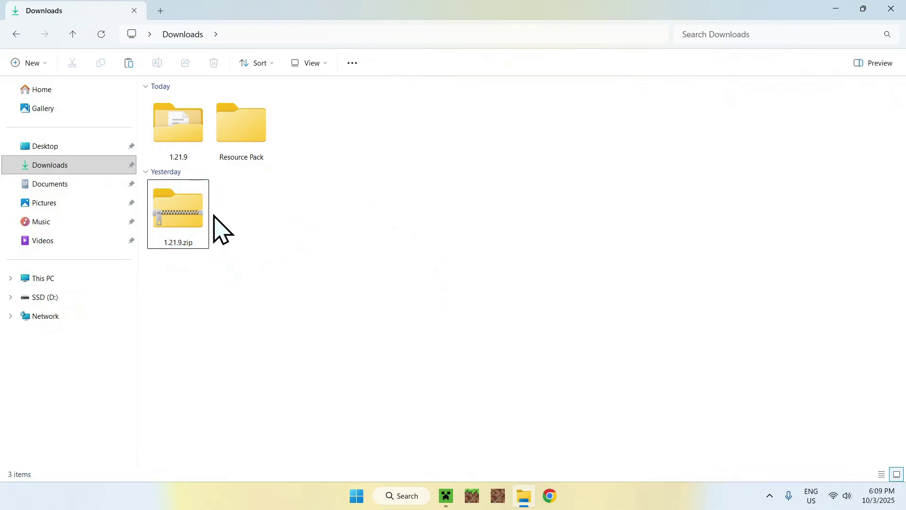
left_click(217, 227)
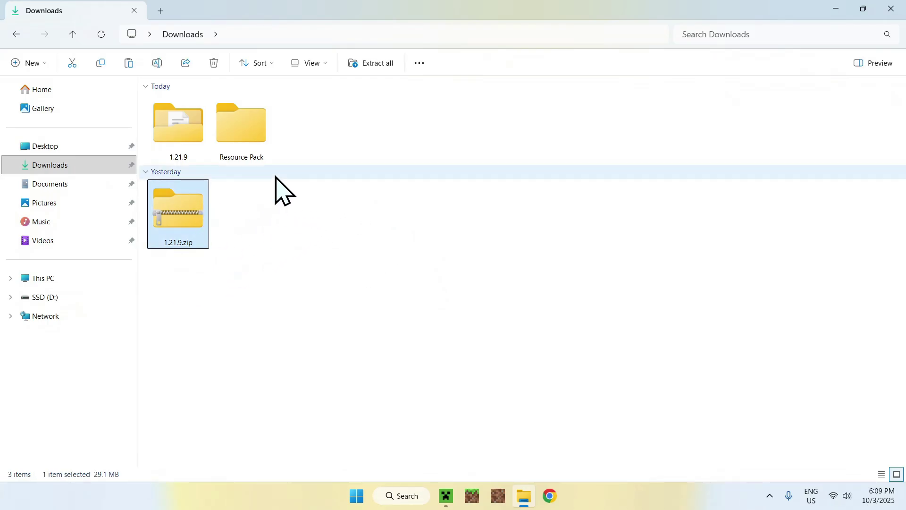
left_click(213, 66)
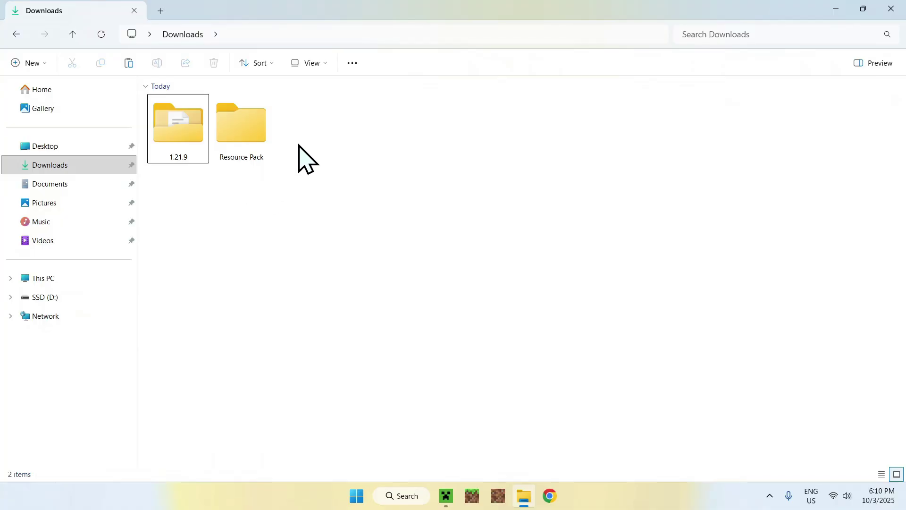
Step: Open the Resource Pack folder
left_click(259, 132)
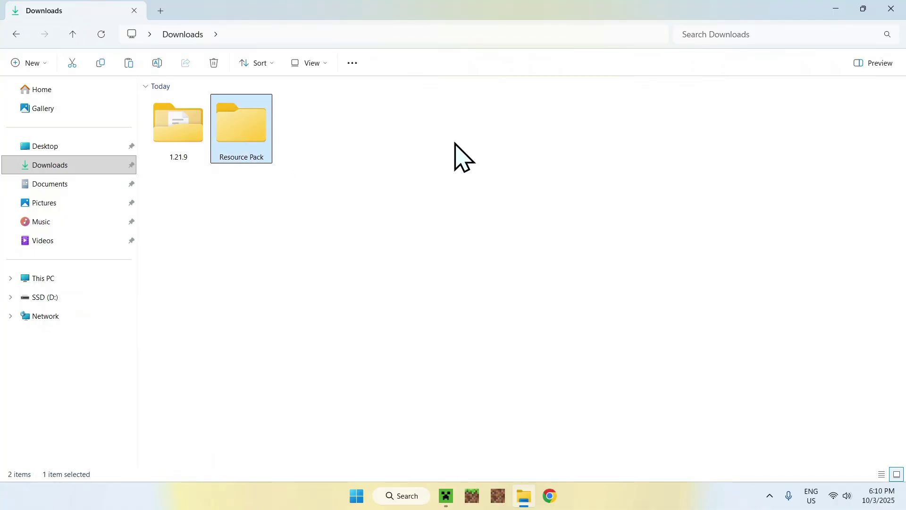
double_click(244, 128)
left_click_drag(190, 118, 342, 201)
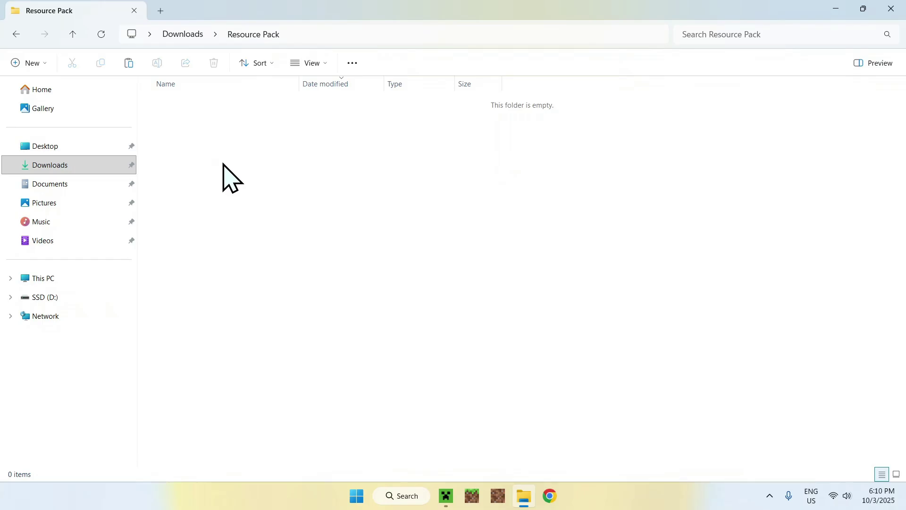
Step: Create New Text Document.txt in Resource Pack and open it in Notepad
right_click(221, 161)
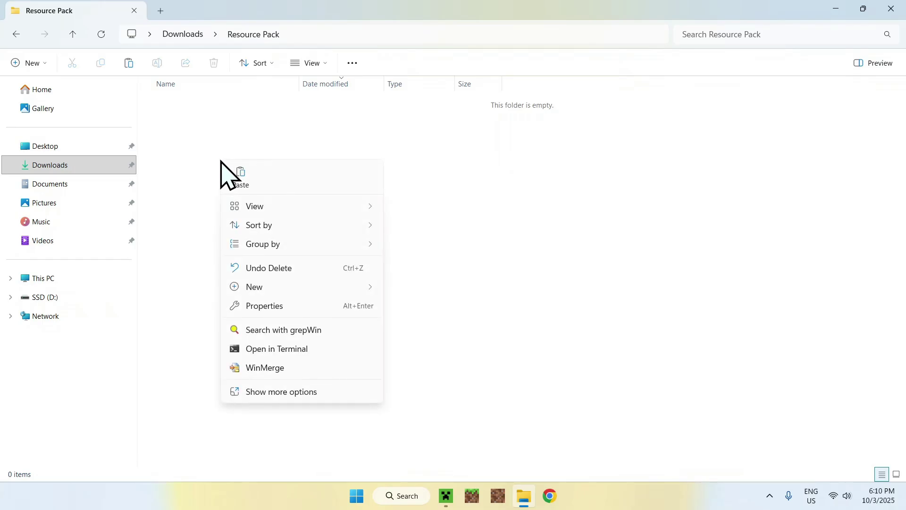
mouse_move(288, 286)
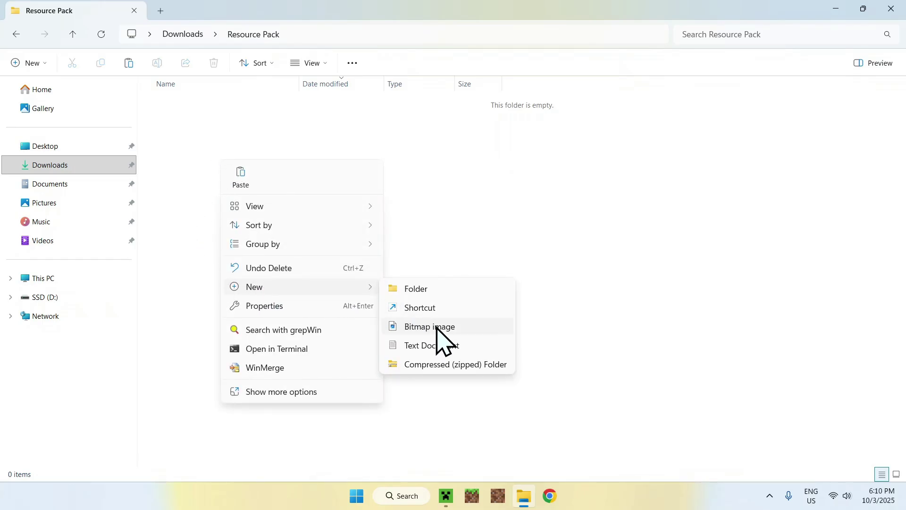
left_click(472, 349)
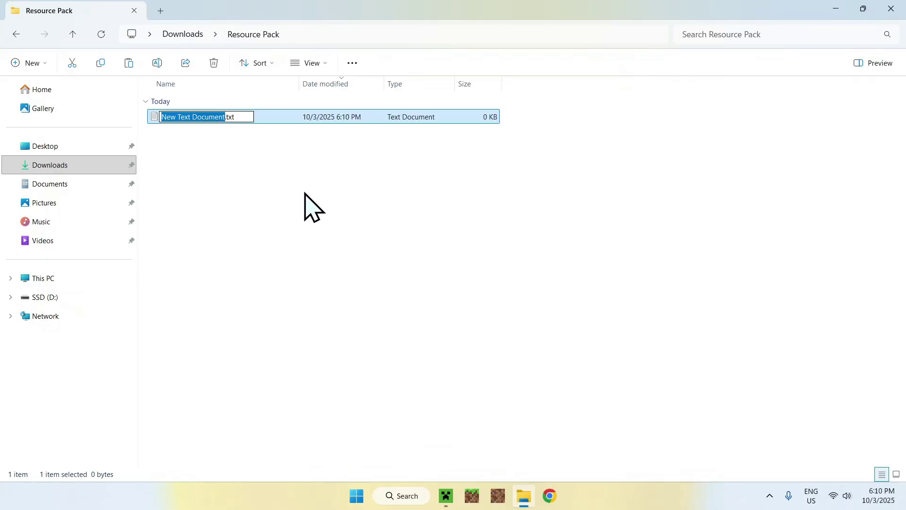
left_click(280, 164)
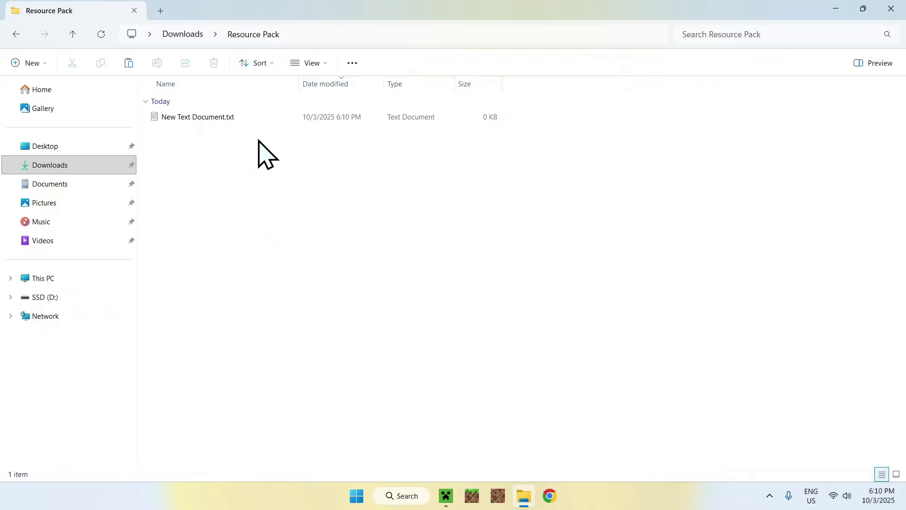
double_click(267, 119)
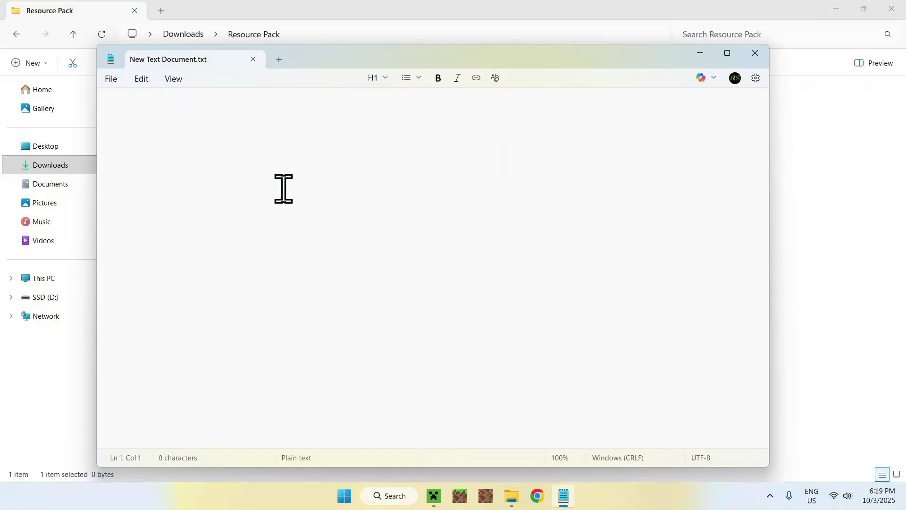
Step: Type '{', then '"pack": {' and '"min_format": [69, 0],' on separate lines
type("{")
key("Return")
type("\"pack\": {")
key("Return")
type("\"min_format\"")
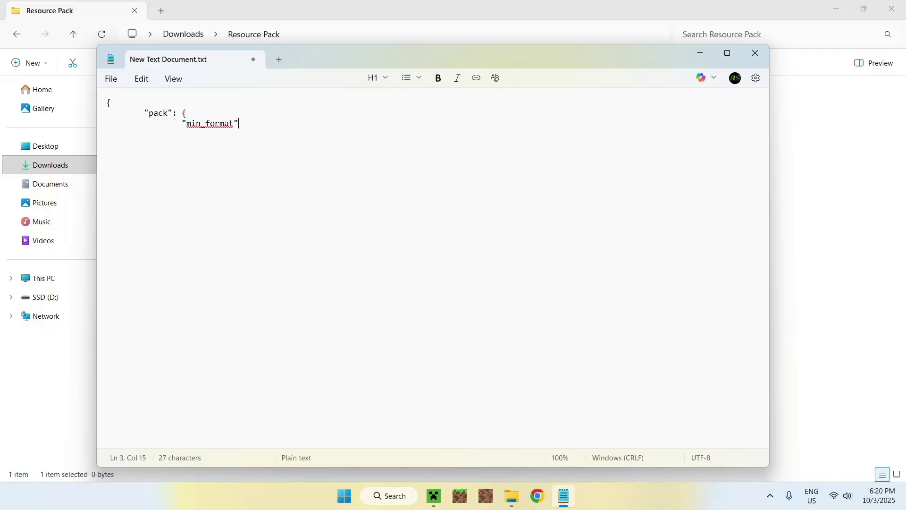
type(": [69, 0]")
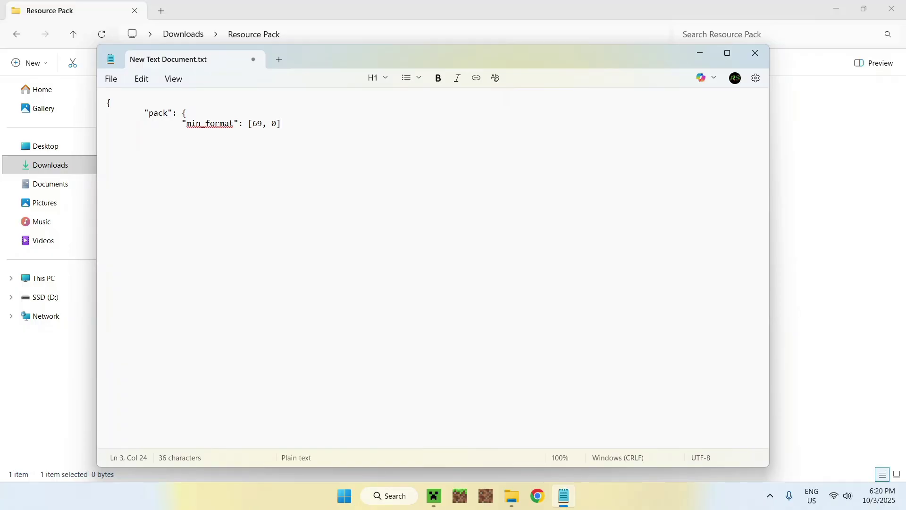